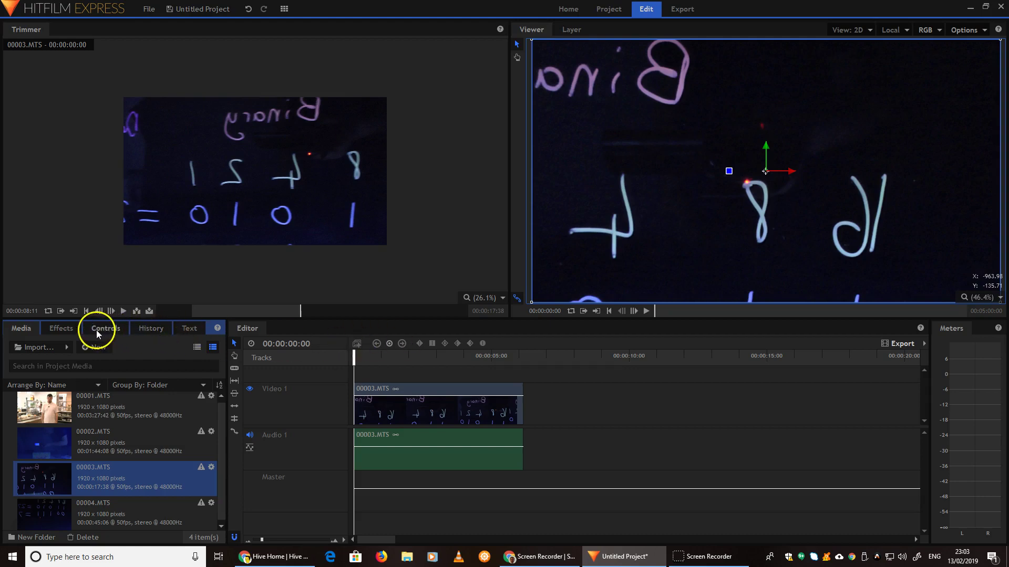
- Select the 00003.MTS clip and show its Transform properties in the Controls panel
{"action": "left_click", "coordinate": [443, 388]}
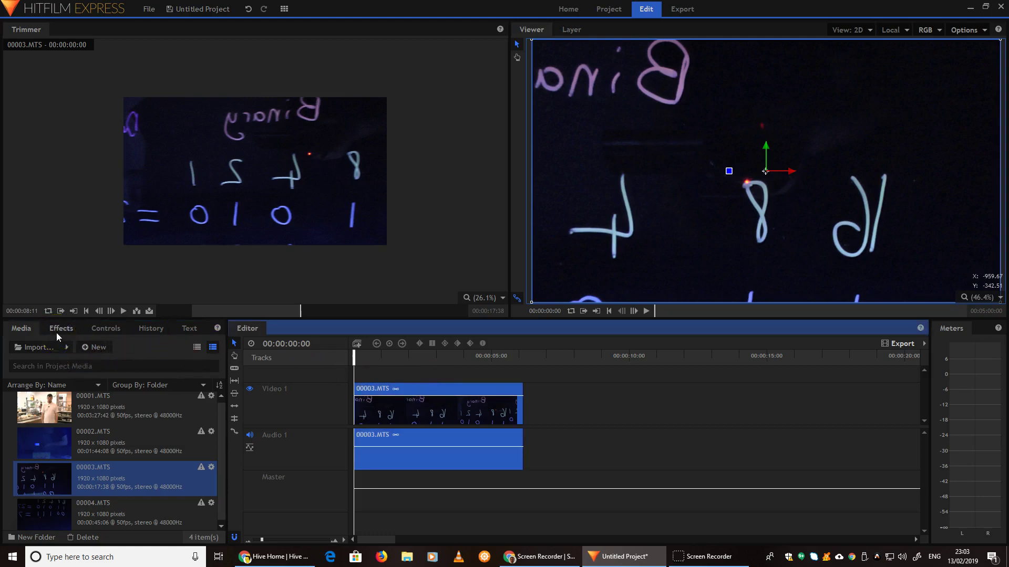
{"action": "left_click", "coordinate": [104, 328]}
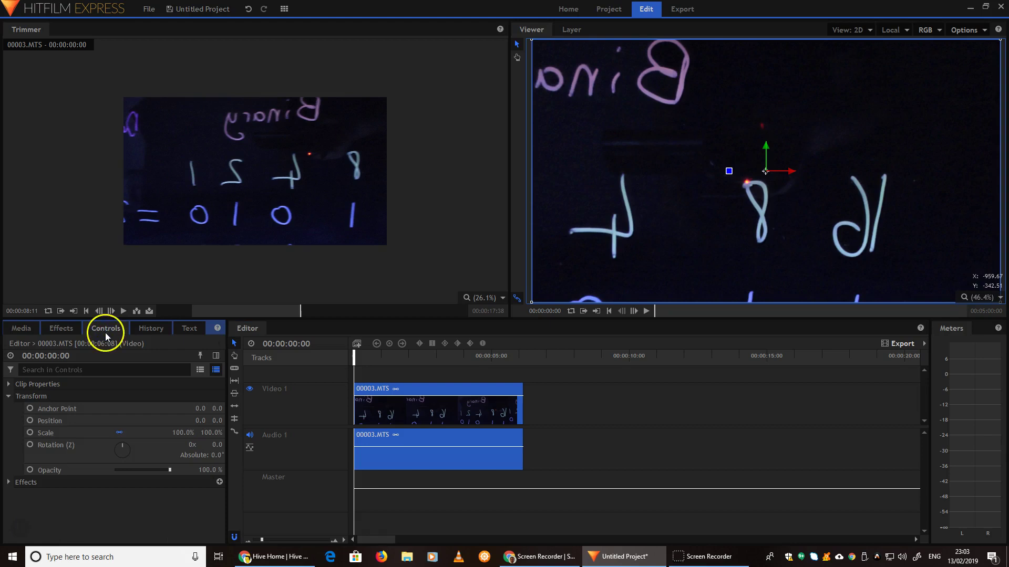
{"action": "left_click", "coordinate": [10, 397]}
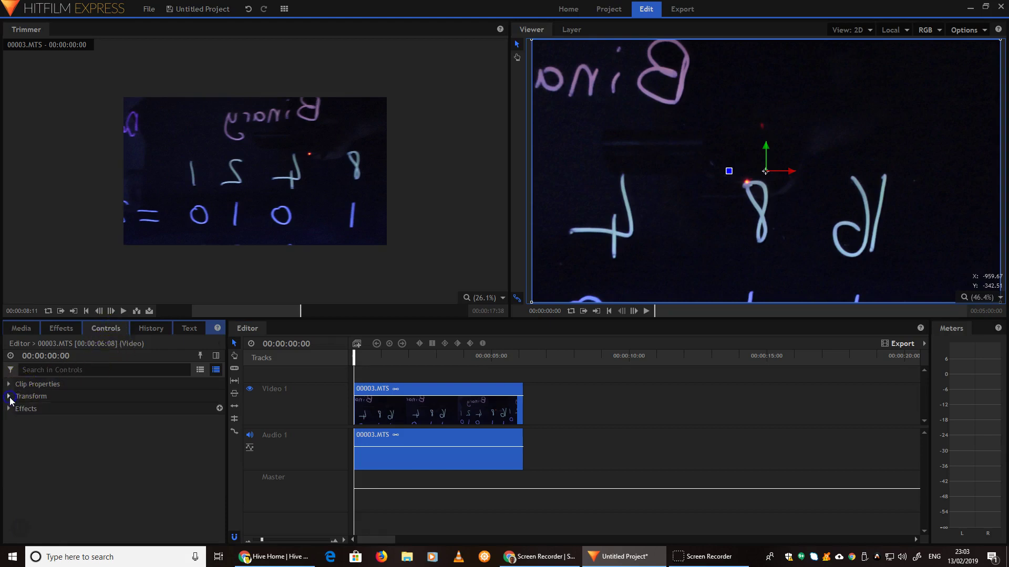
{"action": "left_click", "coordinate": [10, 398]}
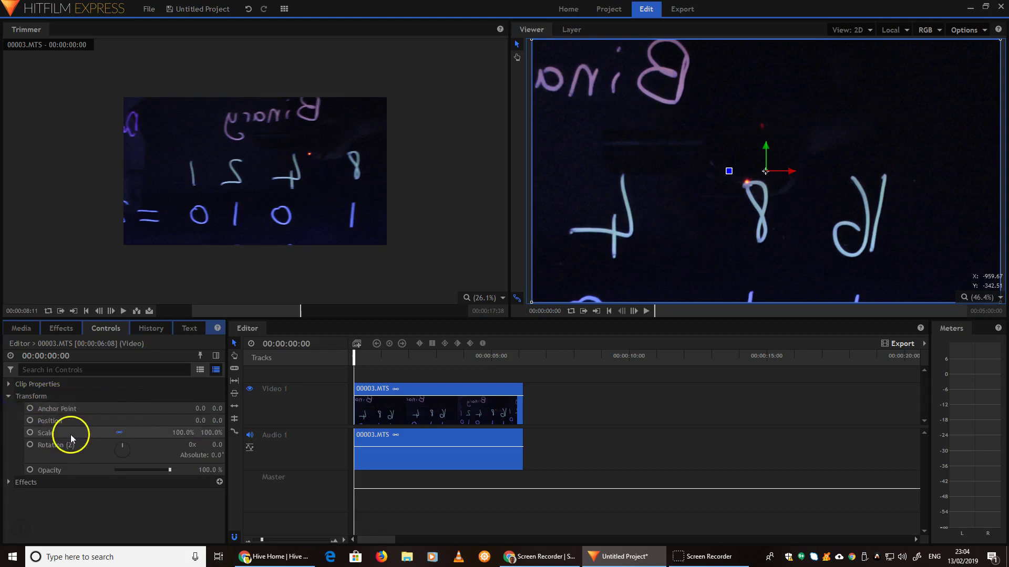
- Set the clip's horizontal Scale to -100% and deselect it to view the unmirrored writing
{"action": "left_click", "coordinate": [119, 432]}
{"action": "left_click", "coordinate": [184, 433]}
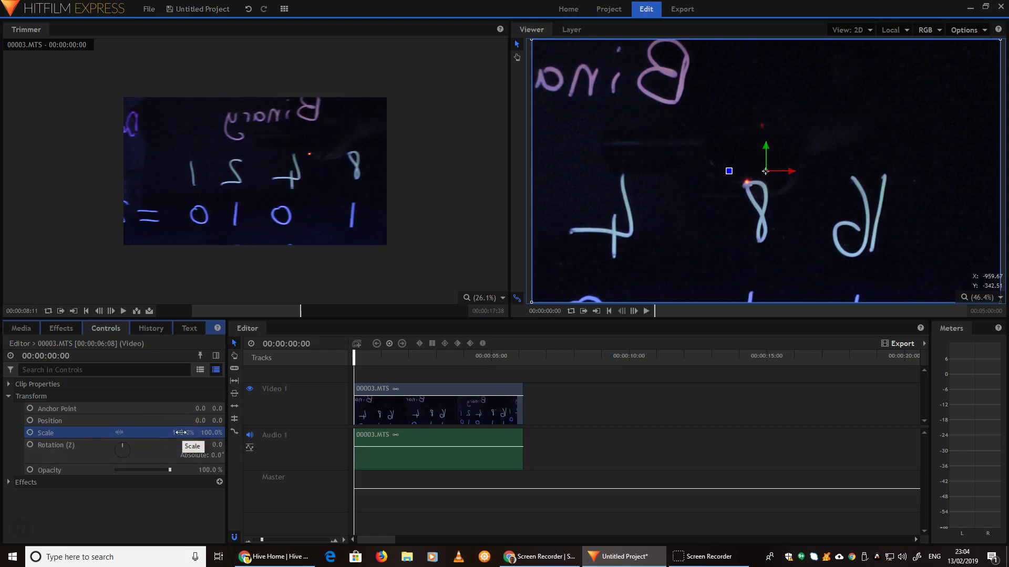
{"action": "double_click", "coordinate": [182, 433]}
{"action": "key", "text": "Return"}
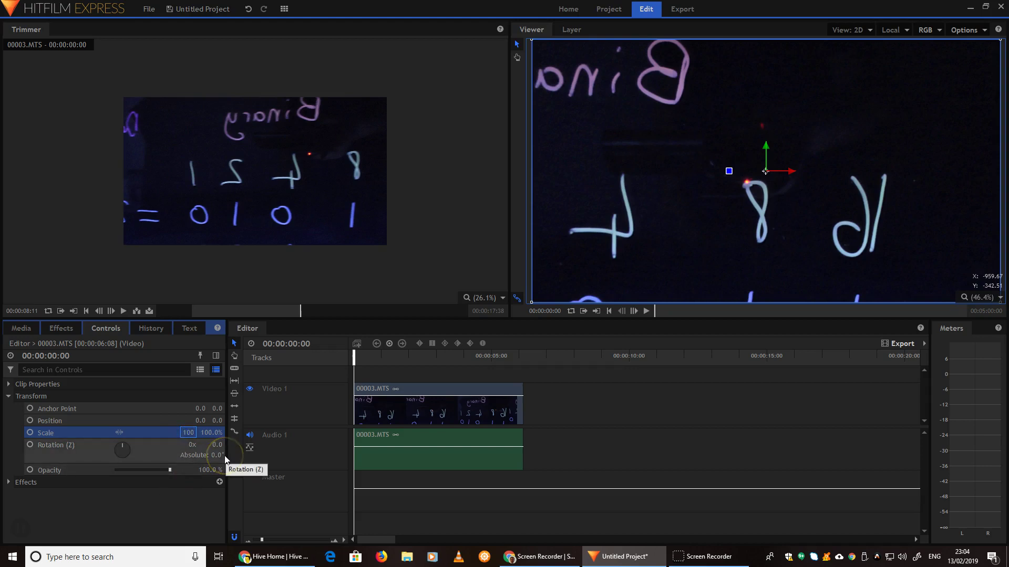
{"action": "type", "text": "-"}
{"action": "key", "text": "Return"}
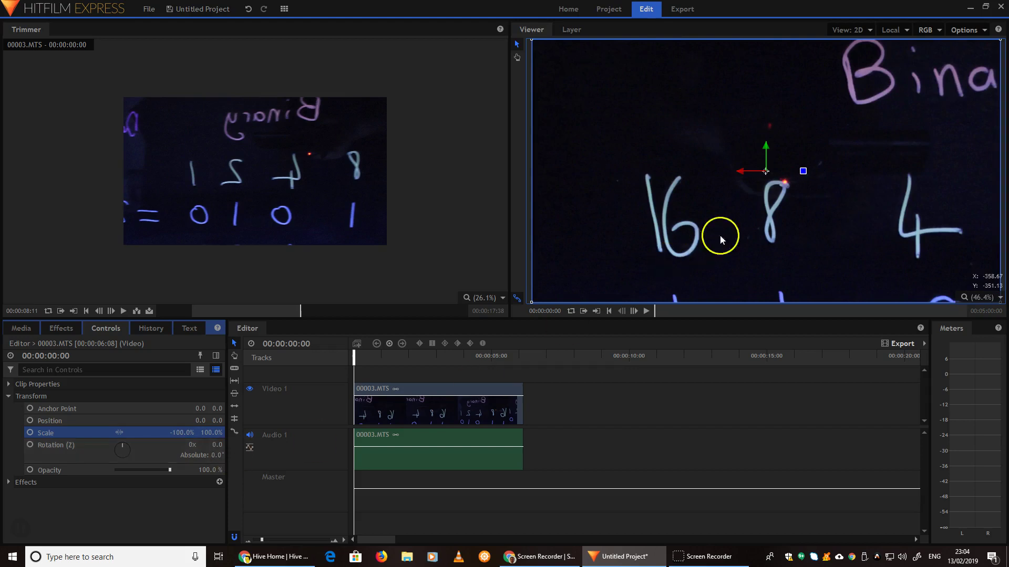
{"action": "left_click", "coordinate": [168, 523]}
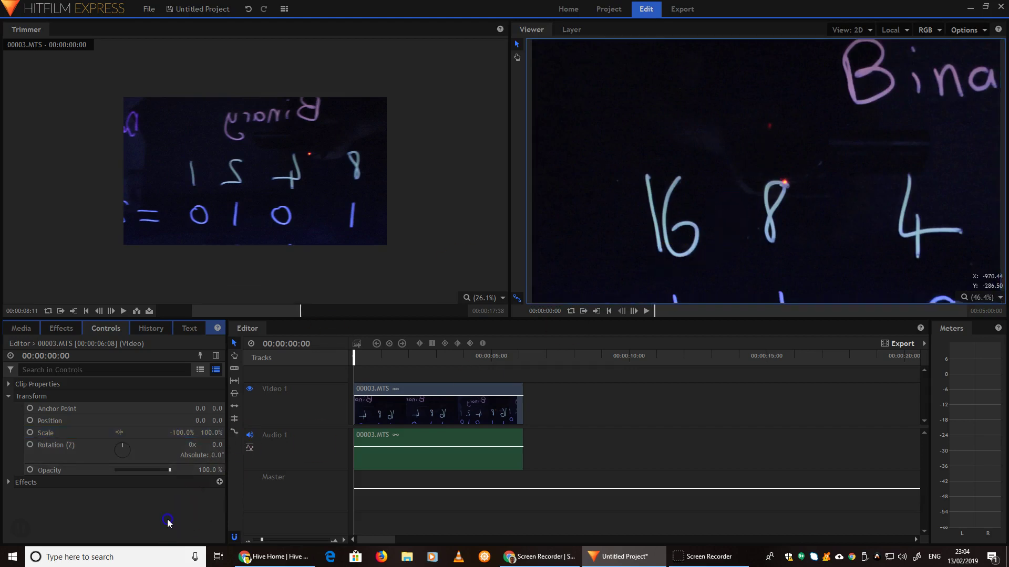